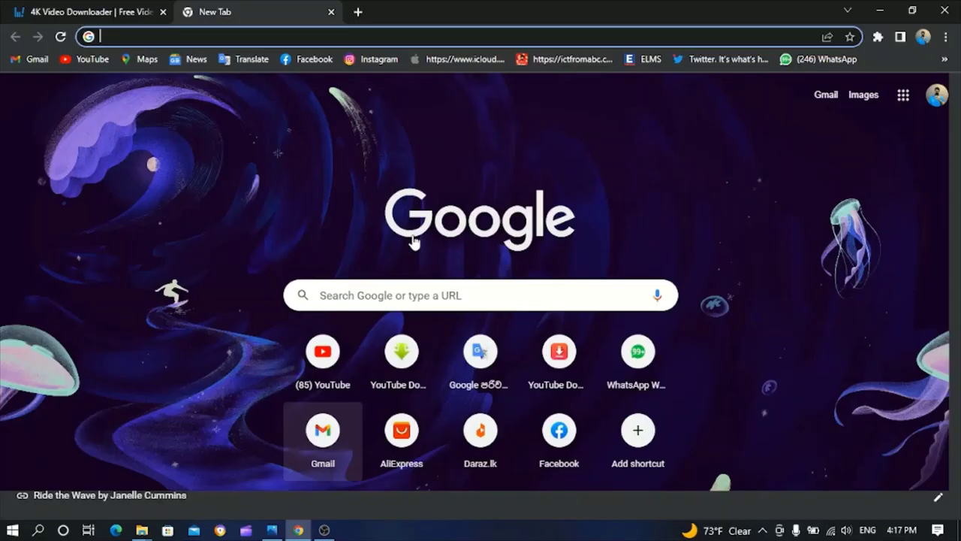
click(883, 11)
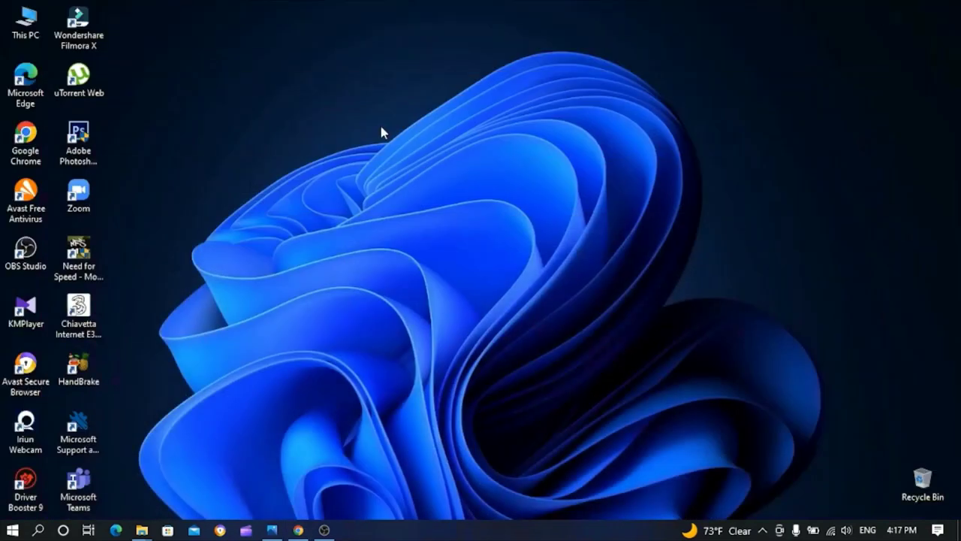
right_click(382, 133)
click(417, 169)
right_click(419, 151)
click(479, 186)
Step: Return to Chrome, search Google for "handbrake" and open the official HandBrake website
click(298, 531)
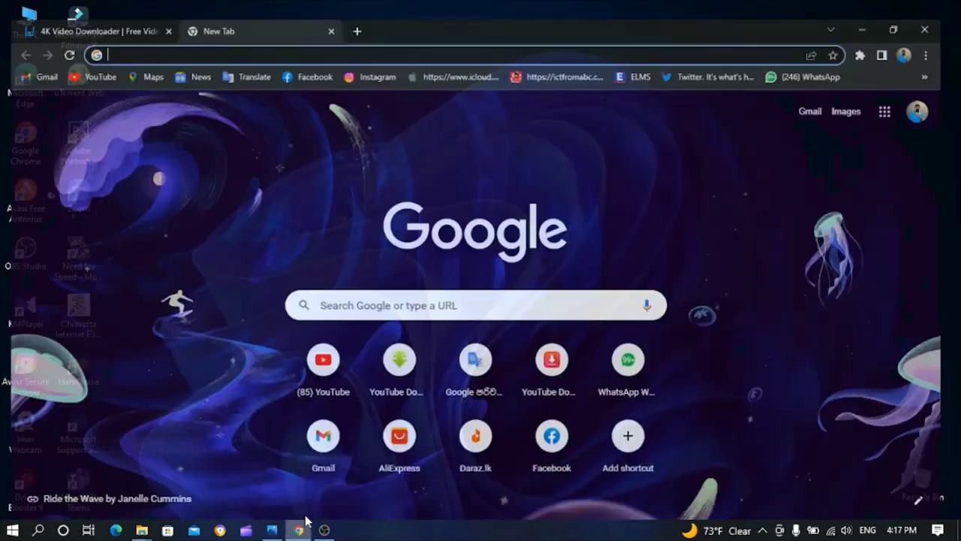
click(373, 295)
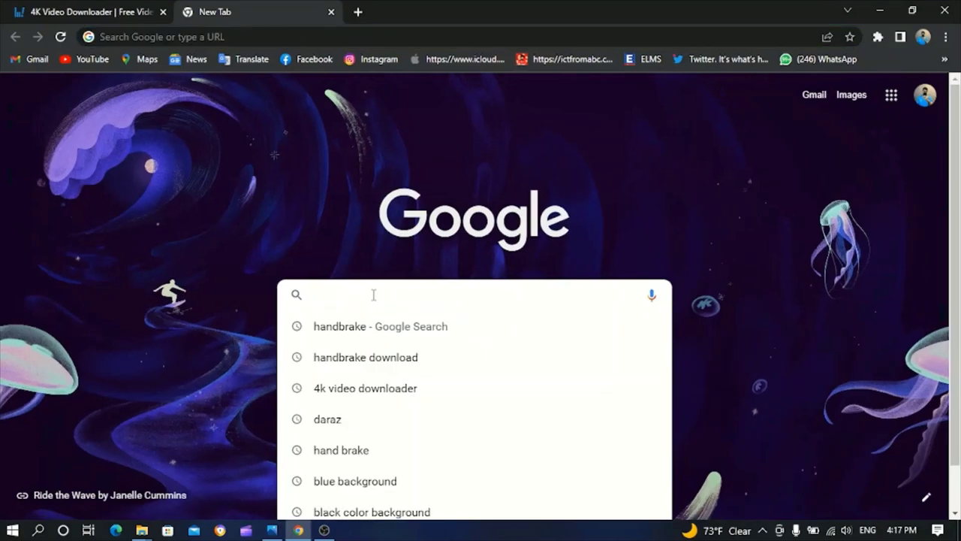
text(hand)
key(Return)
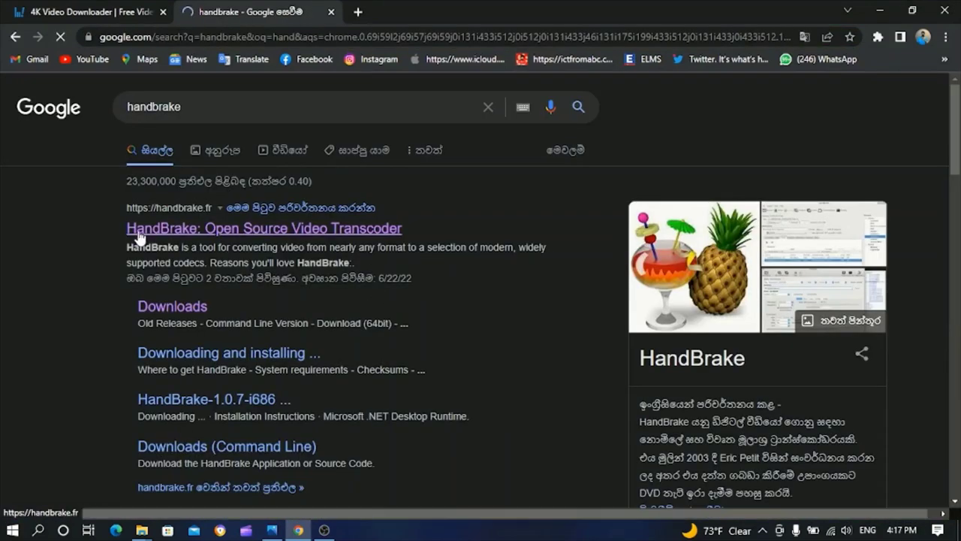
click(366, 232)
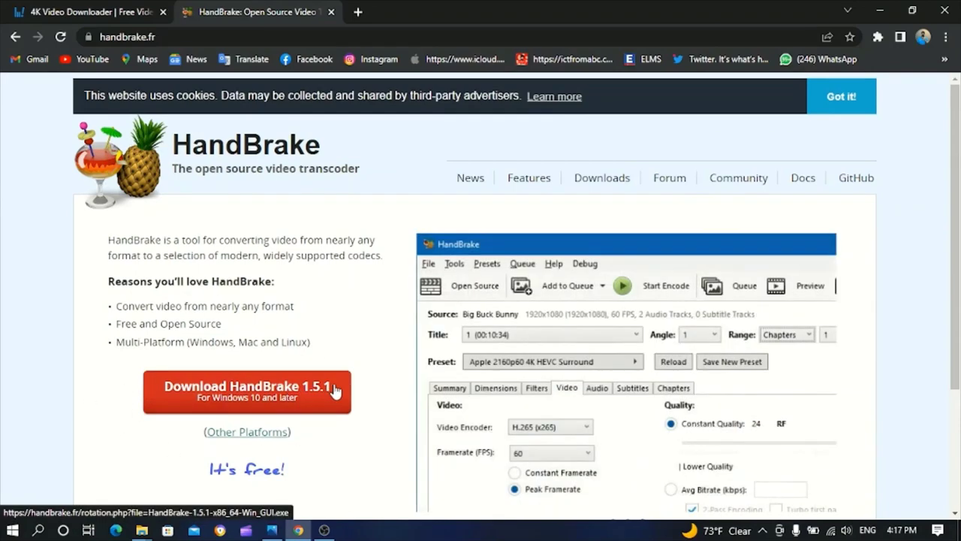
Step: Start the HandBrake 1.5.1 download for Windows and cancel it, dismissing the download bar
click(283, 390)
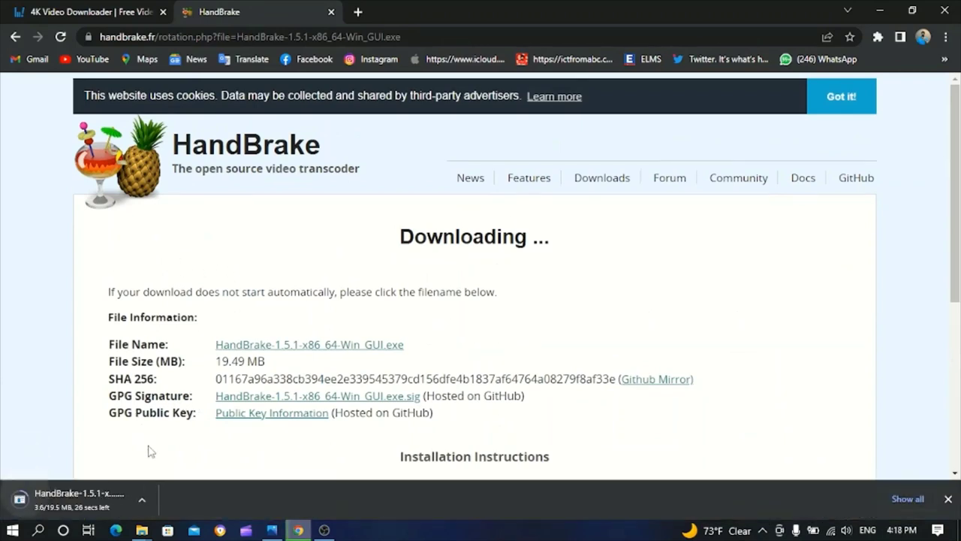
click(150, 504)
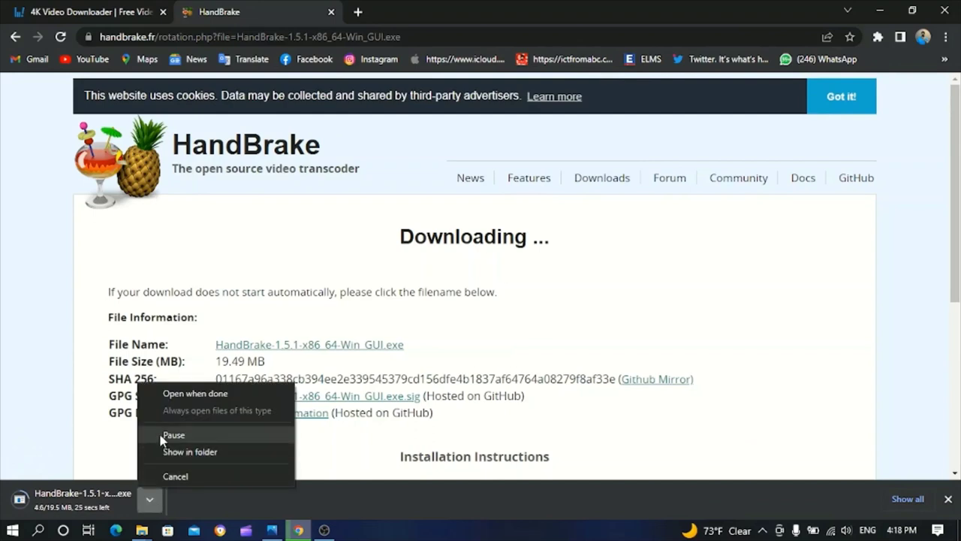
click(141, 475)
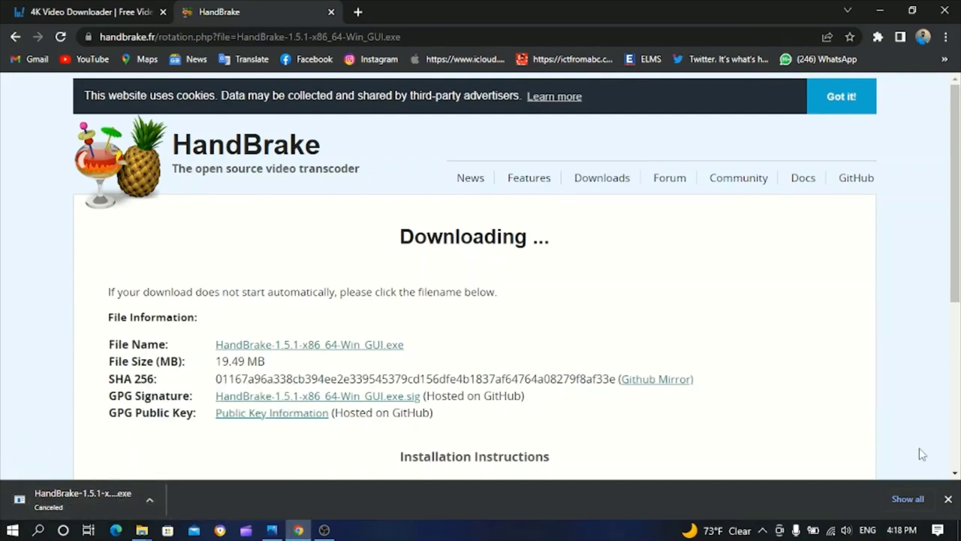
click(948, 499)
Step: Minimise the browser and launch HandBrake from its desktop shortcut
click(881, 10)
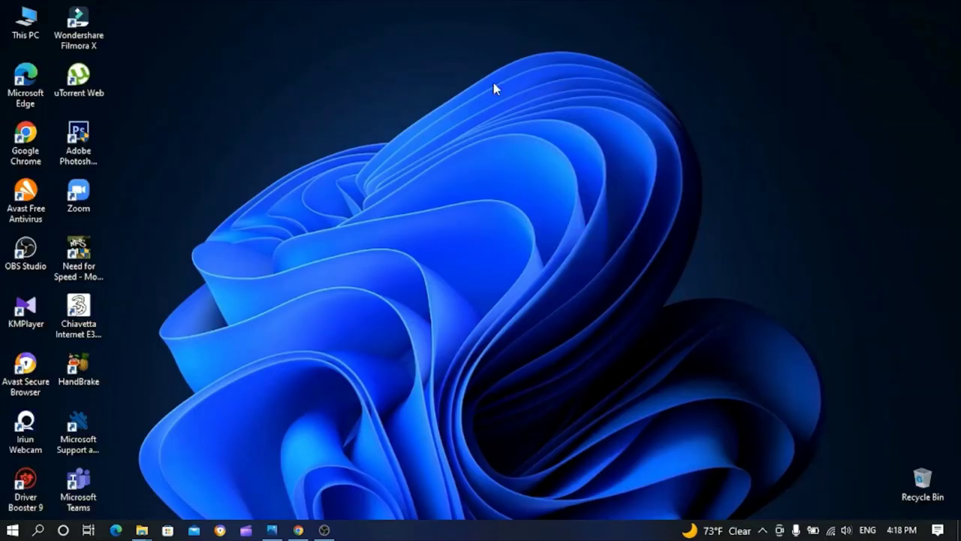
right_click(494, 83)
click(581, 123)
right_click(486, 96)
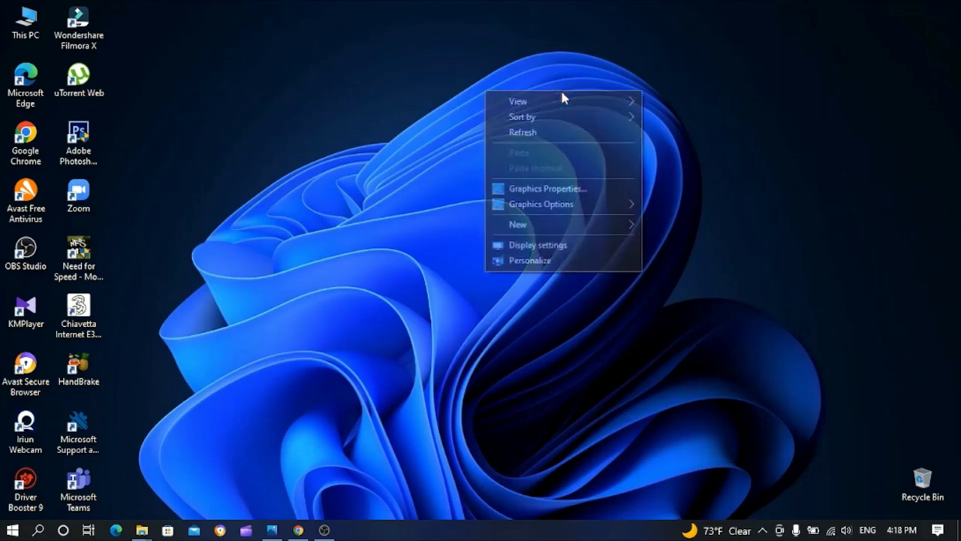
click(559, 128)
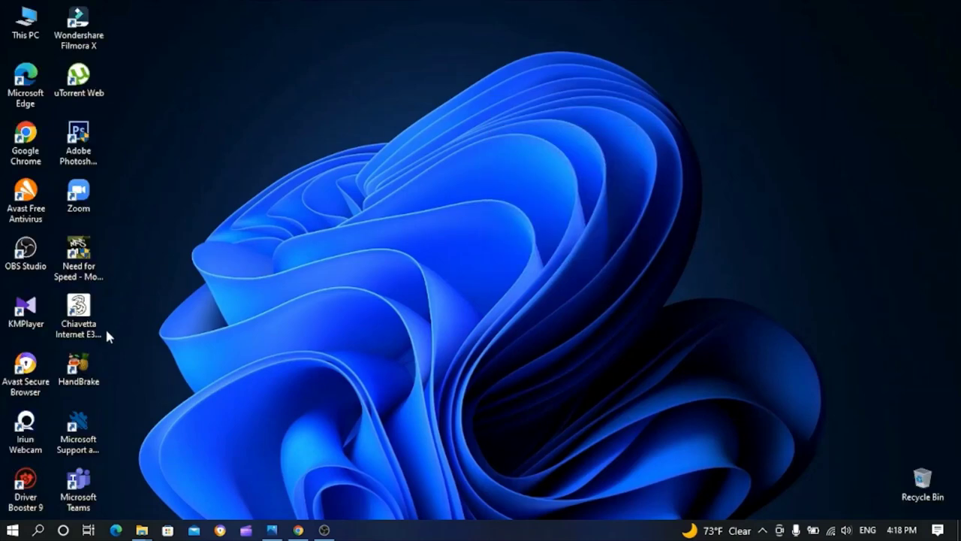
click(84, 366)
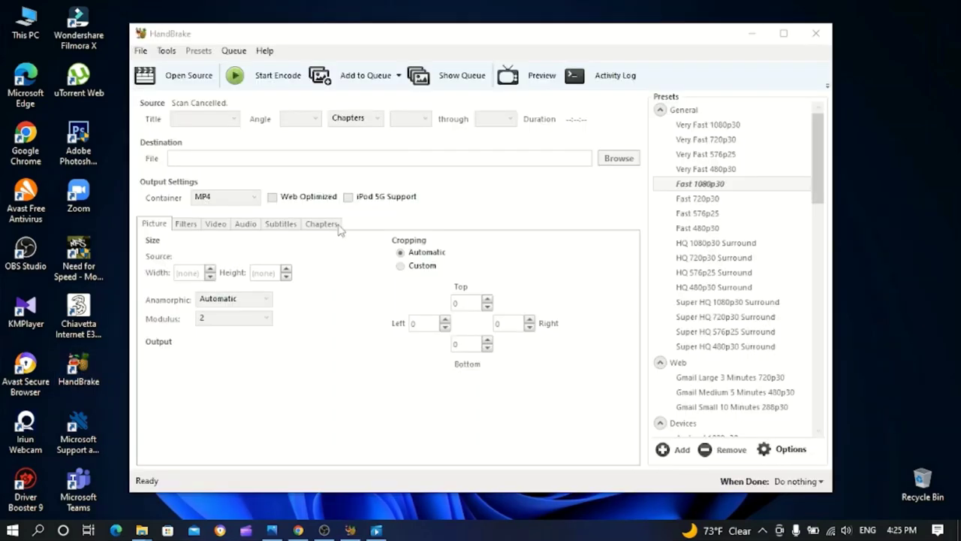
right_click(851, 84)
click(925, 125)
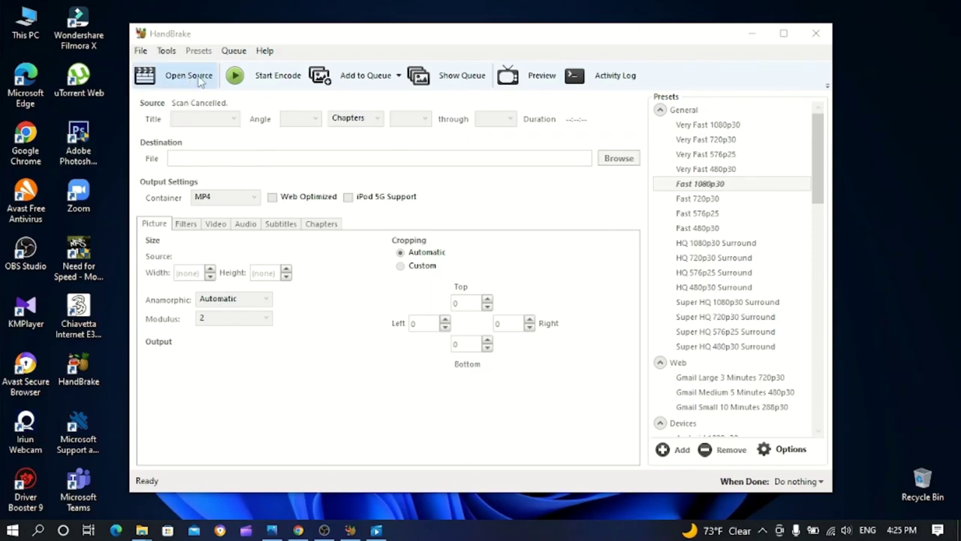
Step: Load the single video DATABASE WEBINAR PART 1 as the source from Subjects O-L > ICT > DATABASE on drive D
click(202, 80)
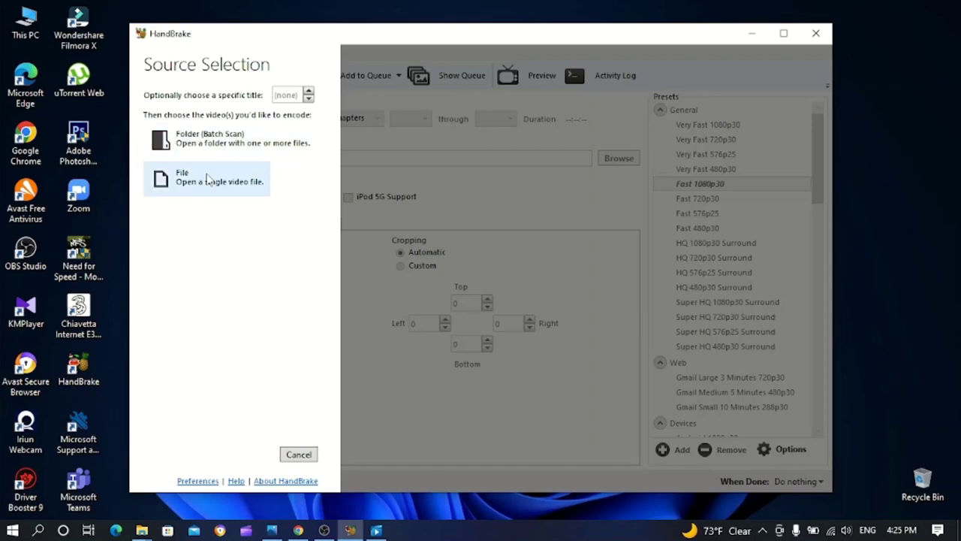
click(206, 180)
click(210, 143)
click(193, 184)
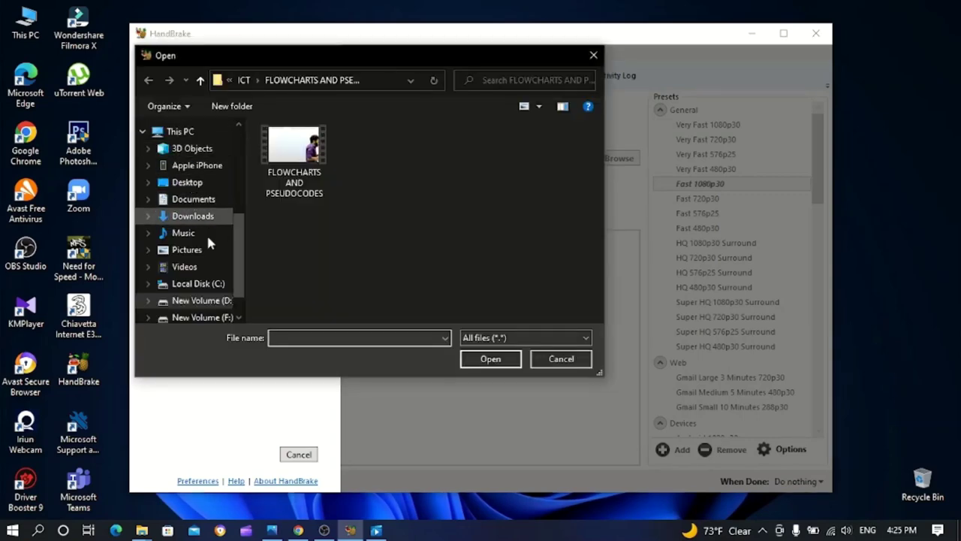
click(211, 301)
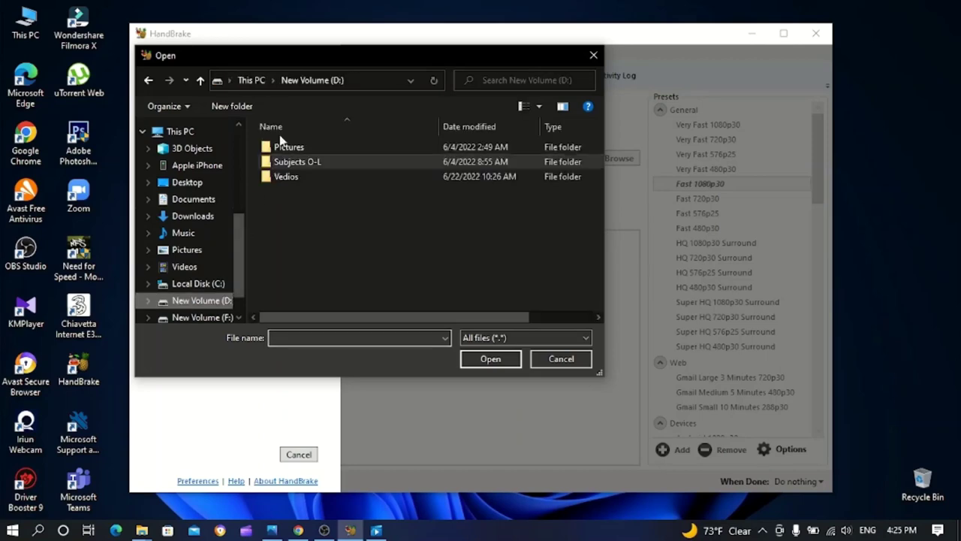
double_click(327, 160)
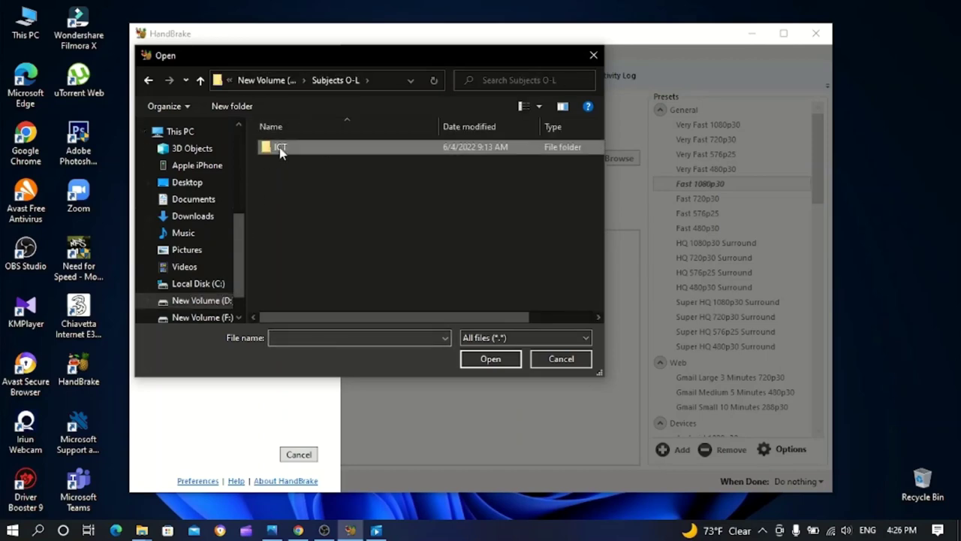
double_click(282, 149)
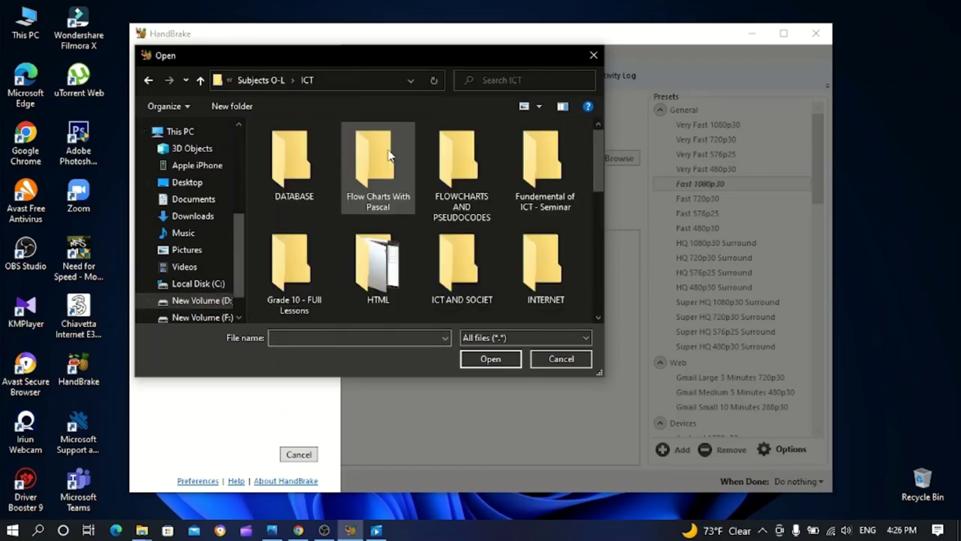
double_click(294, 169)
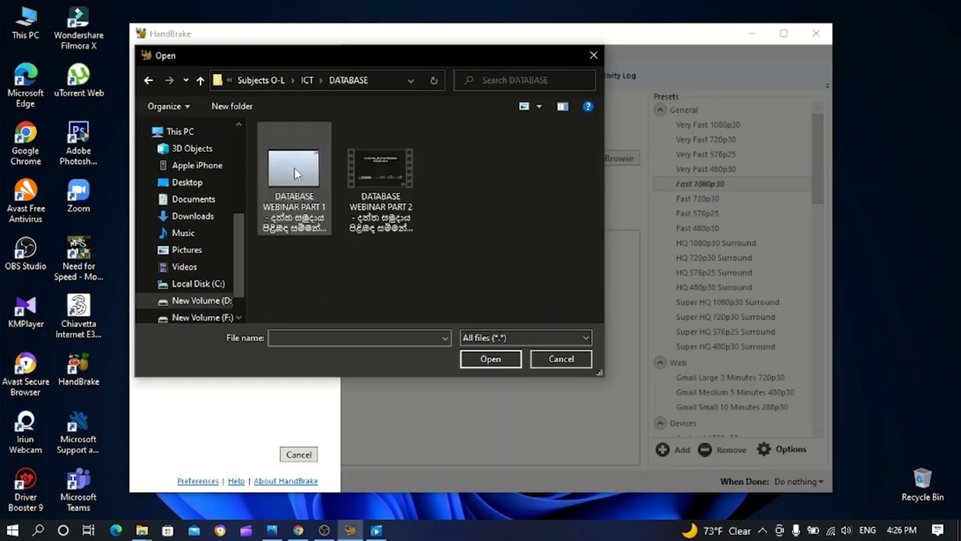
double_click(293, 169)
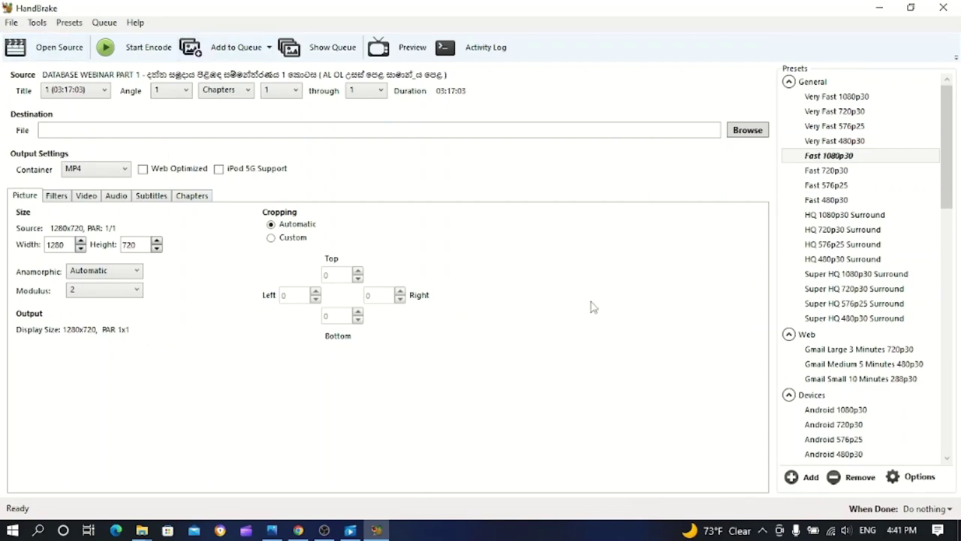
Step: Collapse the General and Devices preset groups and look over the filter, video, audio, subtitle and chapter settings
click(789, 82)
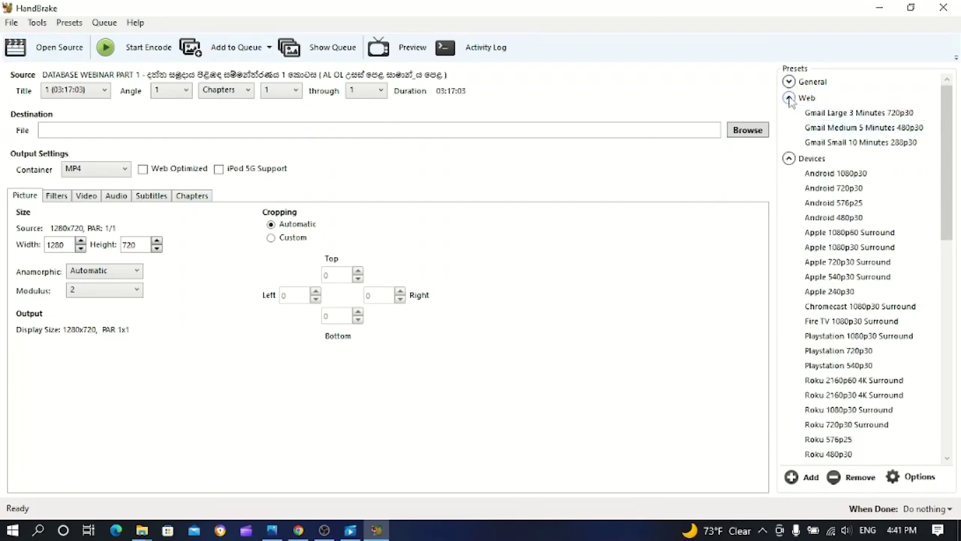
click(788, 157)
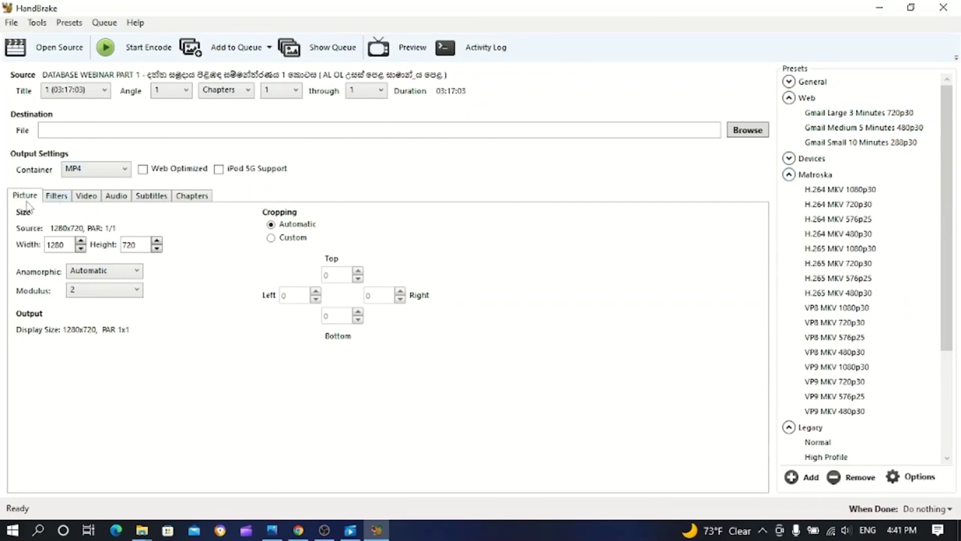
click(55, 200)
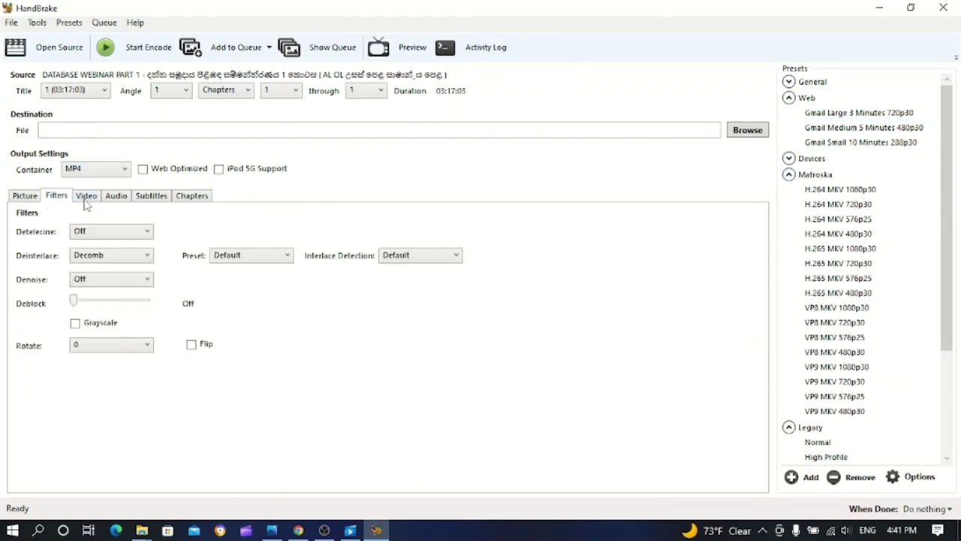
click(86, 201)
click(115, 200)
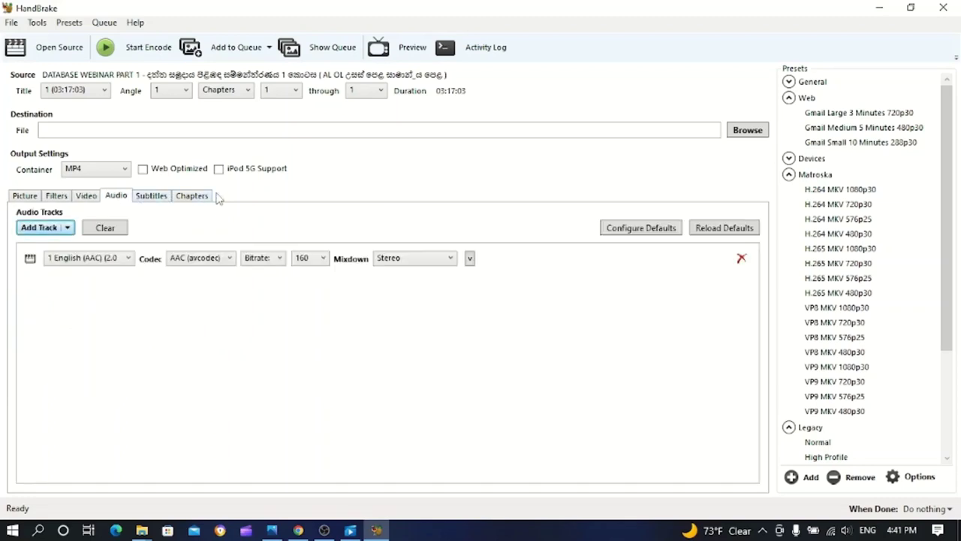
click(163, 201)
click(192, 199)
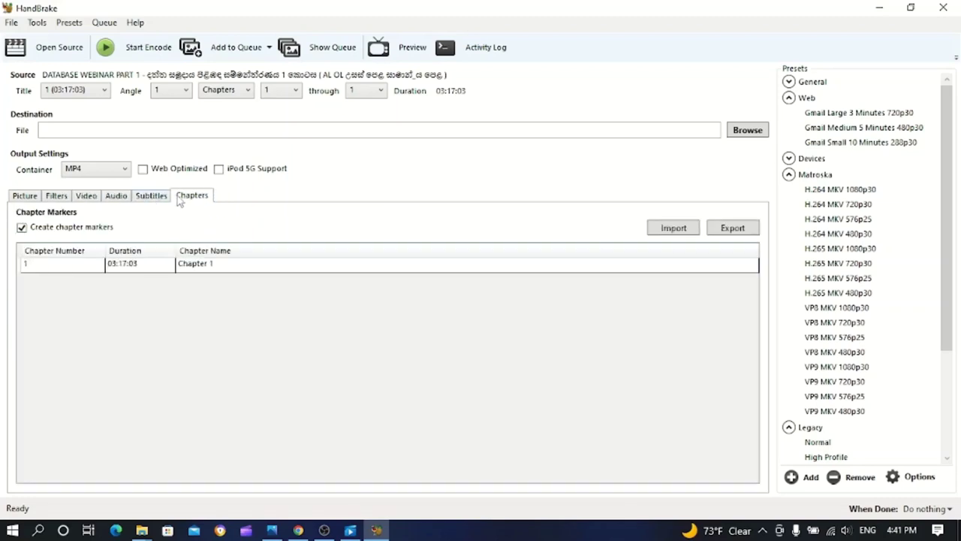
click(158, 199)
click(118, 199)
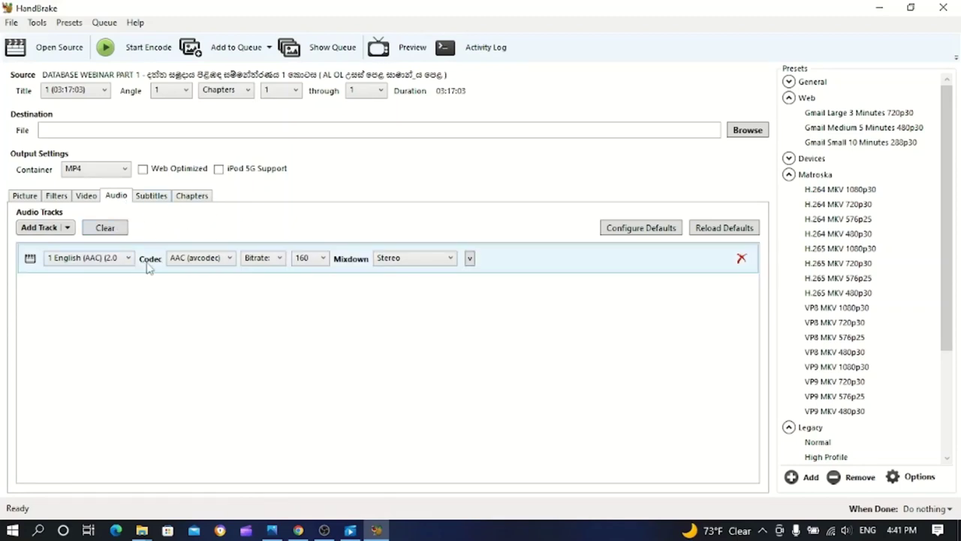
Step: Set the video framerate to Same as source and the constant quality to RF 23
click(88, 196)
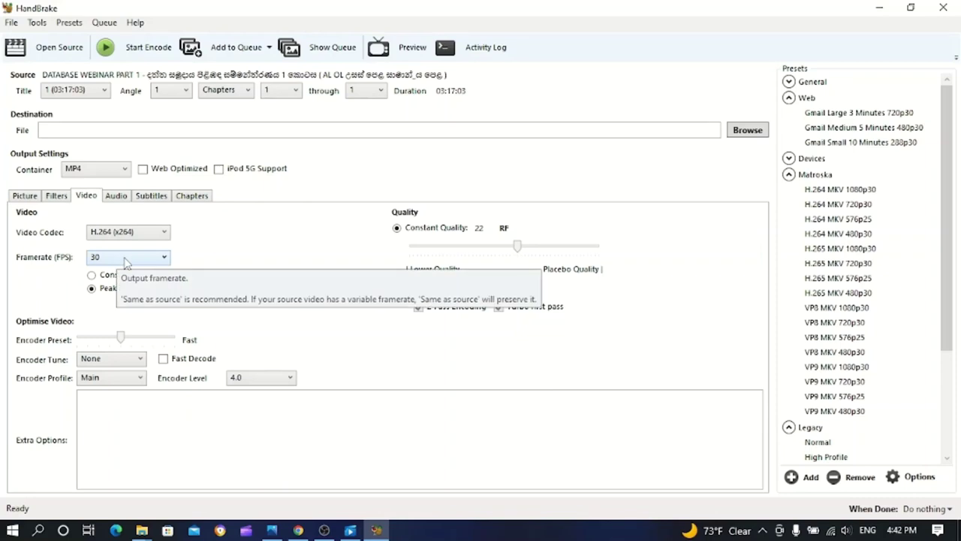
click(126, 259)
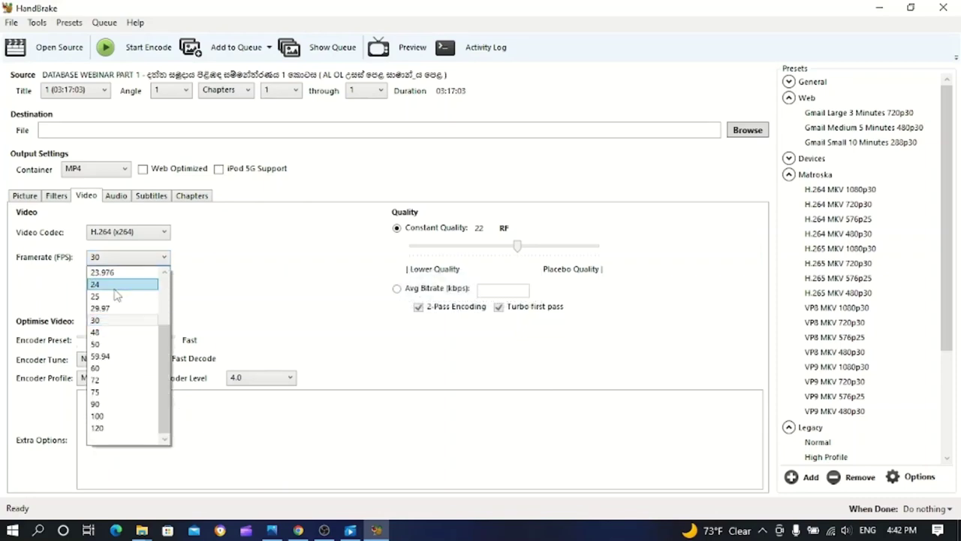
scroll(118, 302, up, 2)
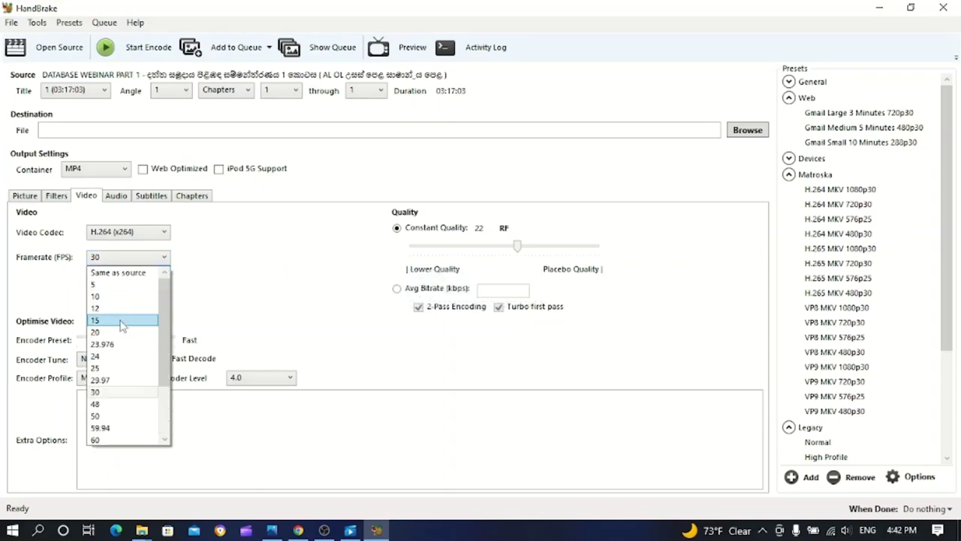
click(146, 274)
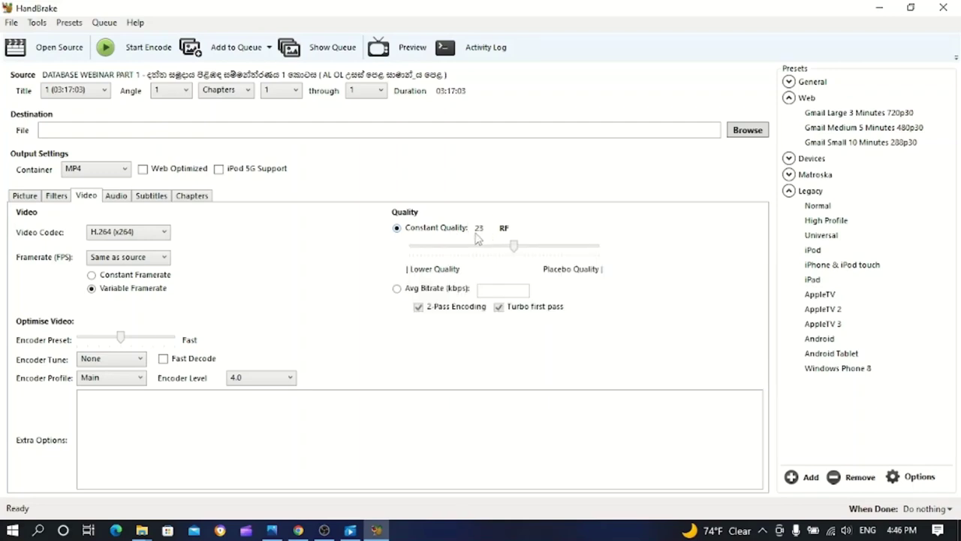
drag(513, 249, 514, 250)
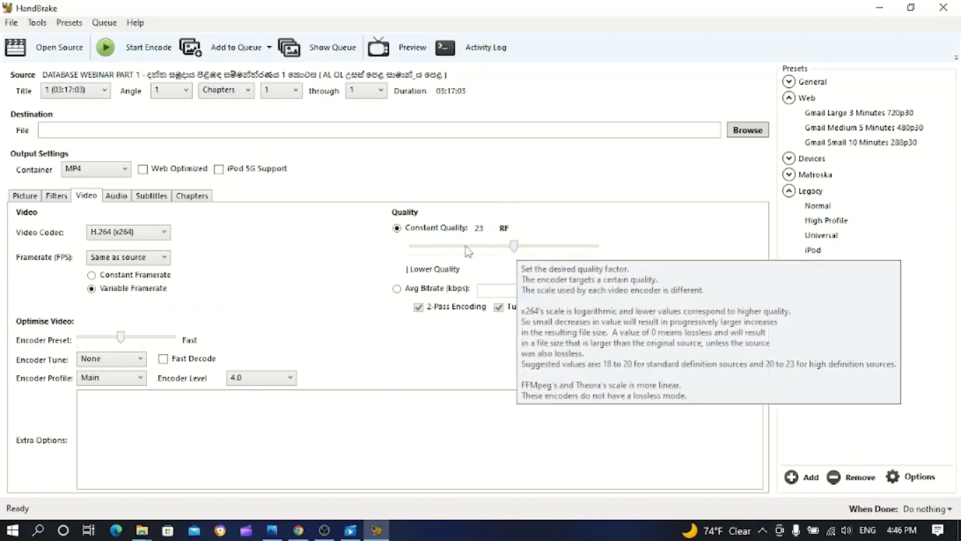
mouse_move(513, 246)
mouse_down()
mouse_move(466, 246)
mouse_move(514, 249)
mouse_up()
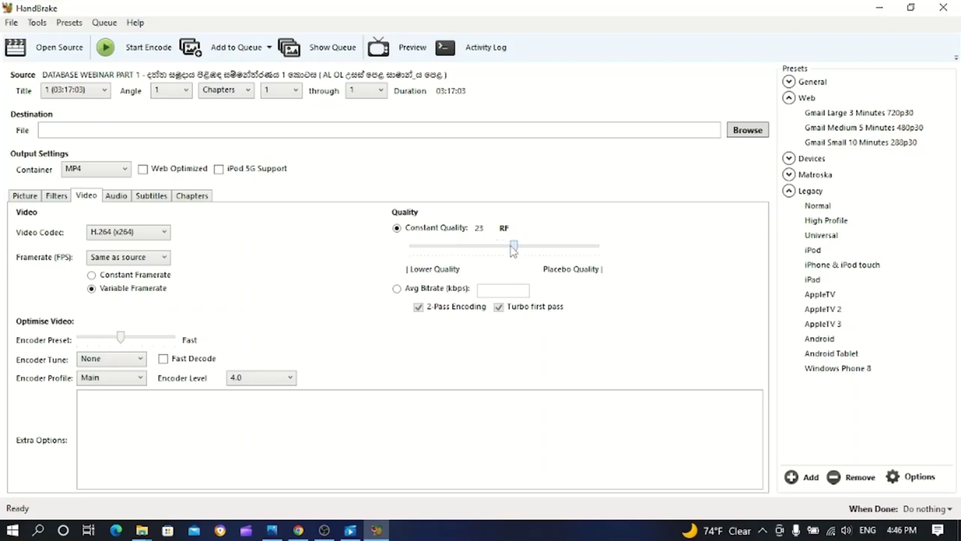
Step: Try to set the output picture height to 1080
click(52, 196)
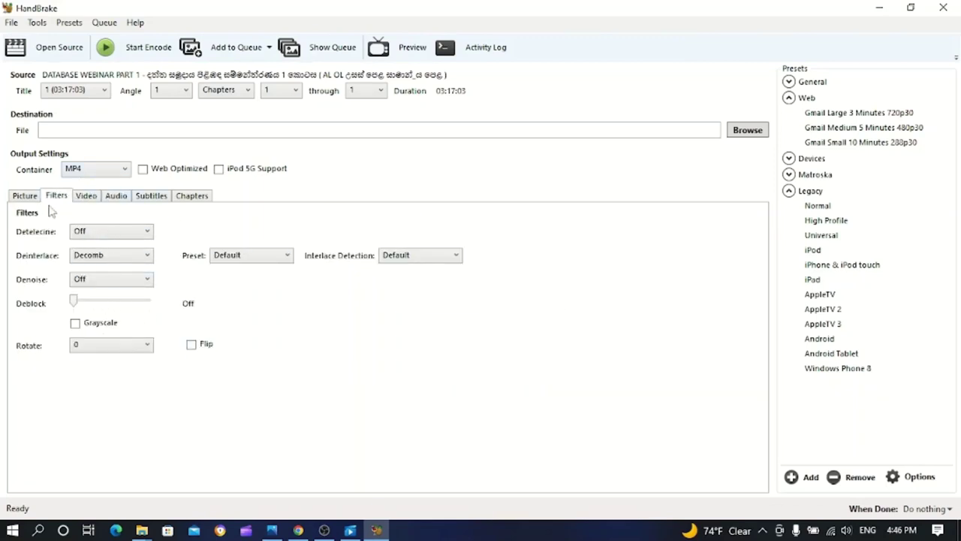
click(27, 198)
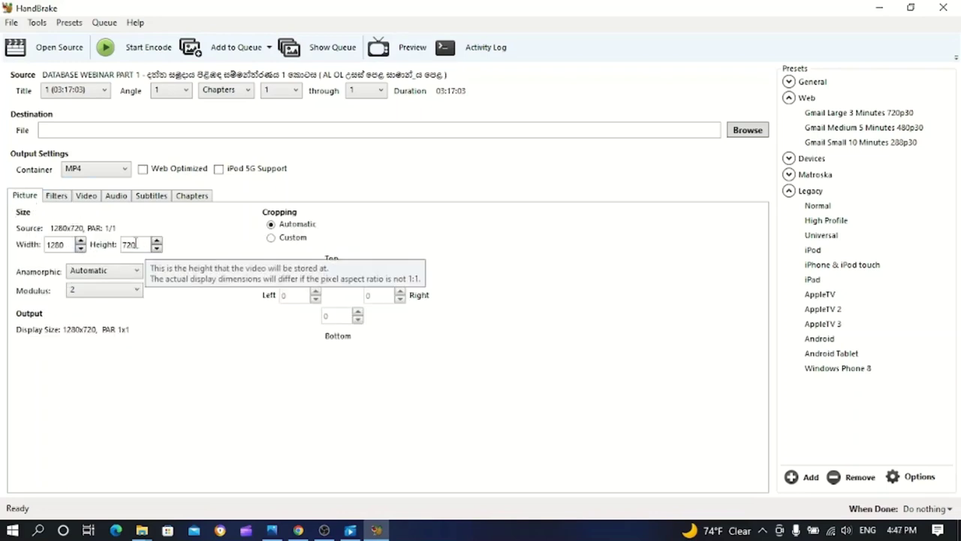
click(135, 244)
key(BackSpace)
key(BackSpace)
key(BackSpace)
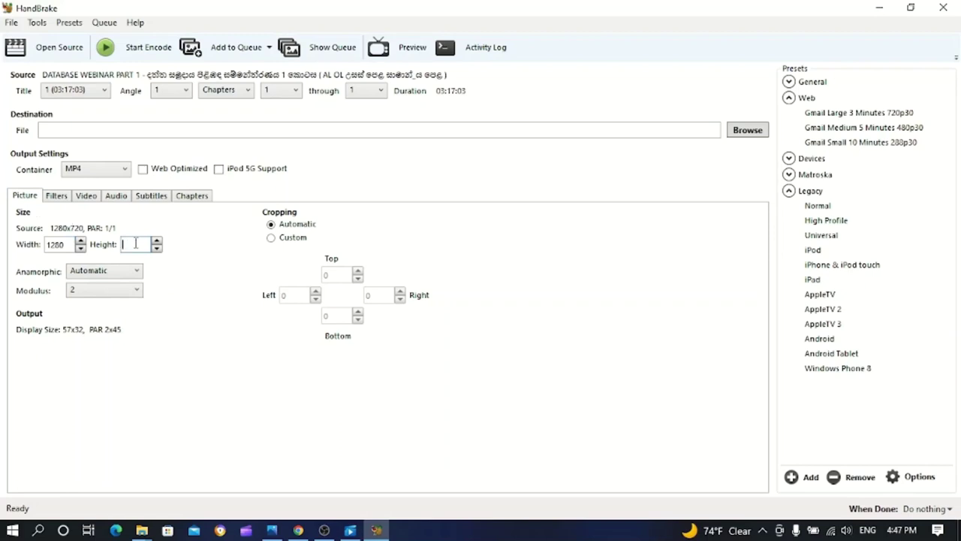
text(1080)
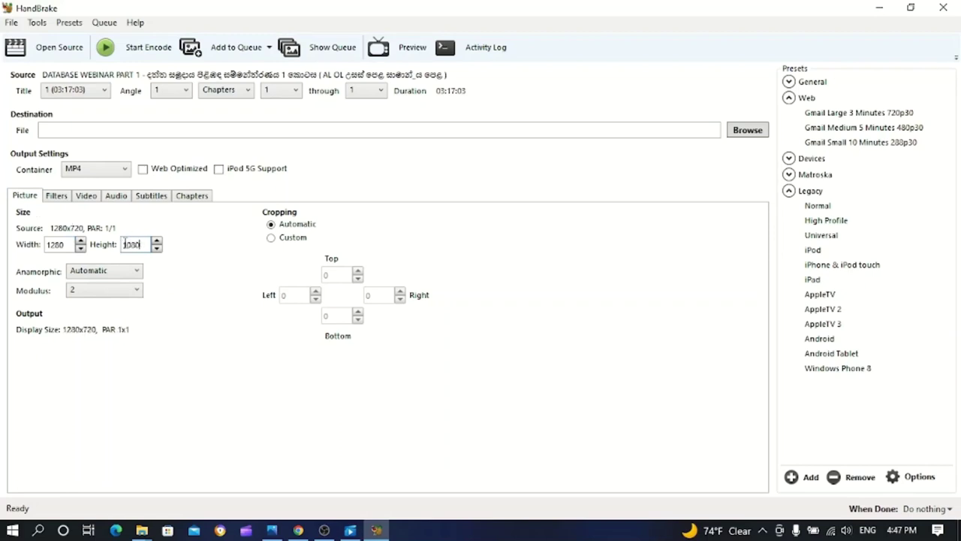
Step: Look through the anamorphic and modulus options and choose MP4 as the output container
click(124, 271)
click(125, 296)
click(139, 290)
click(193, 308)
click(96, 169)
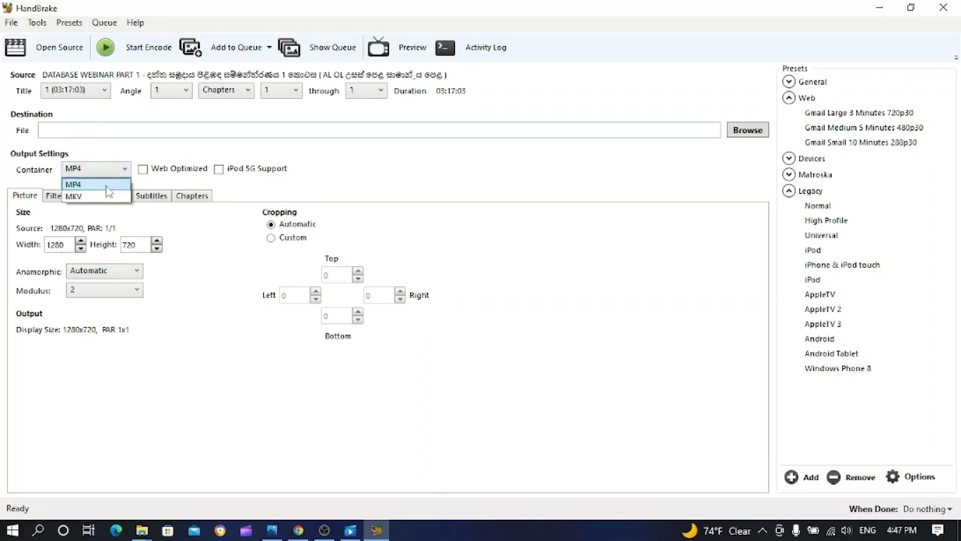
click(108, 185)
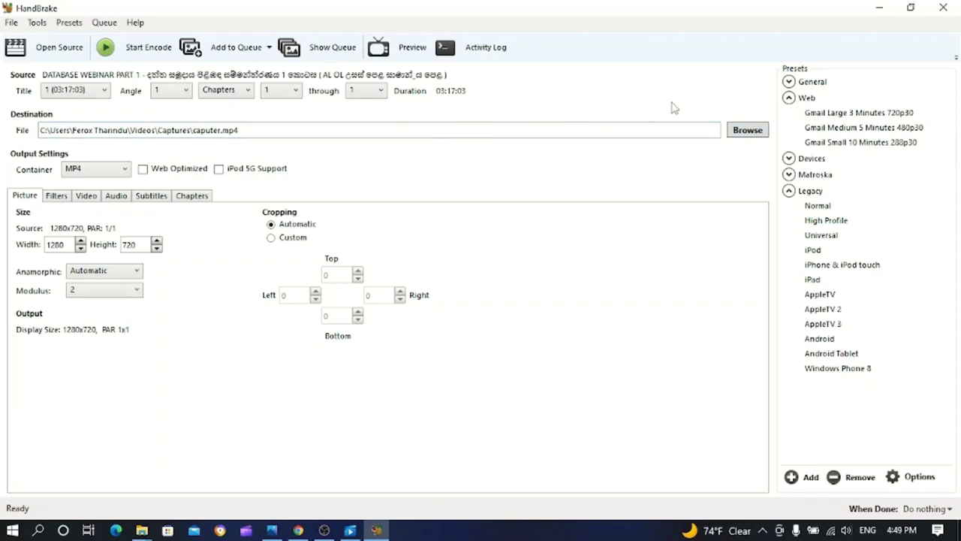
click(747, 131)
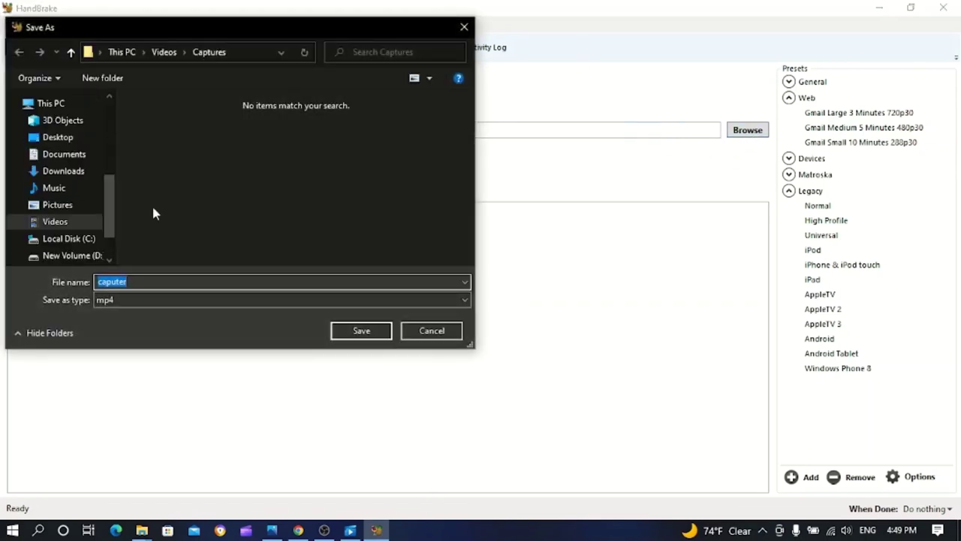
click(46, 223)
double_click(193, 148)
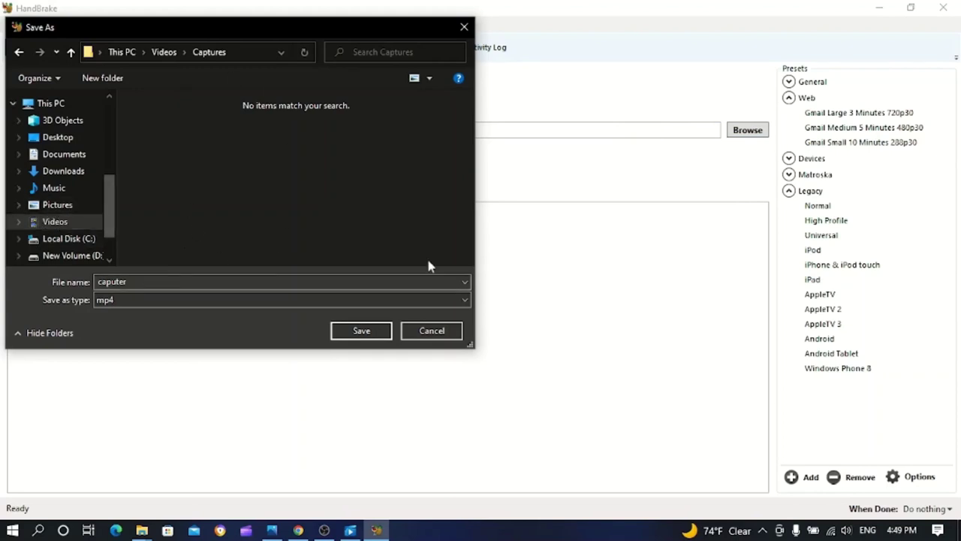
click(449, 331)
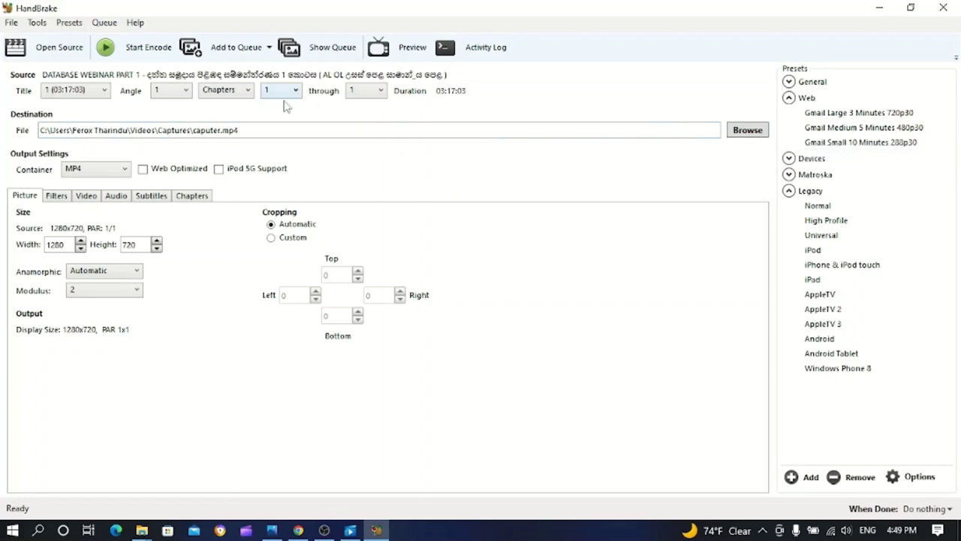
Step: Review the filter, video and picture settings once more and start encoding the video
click(64, 197)
click(21, 199)
click(90, 200)
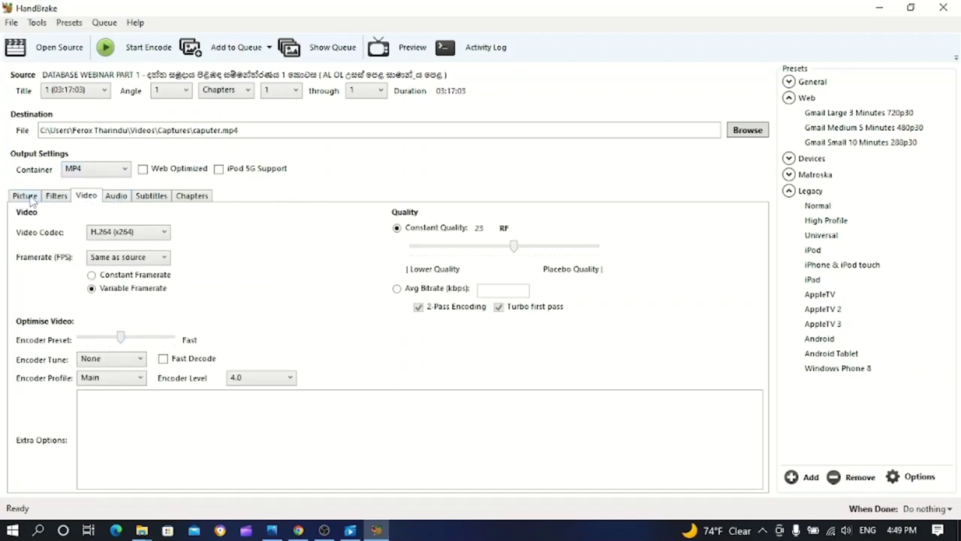
click(27, 197)
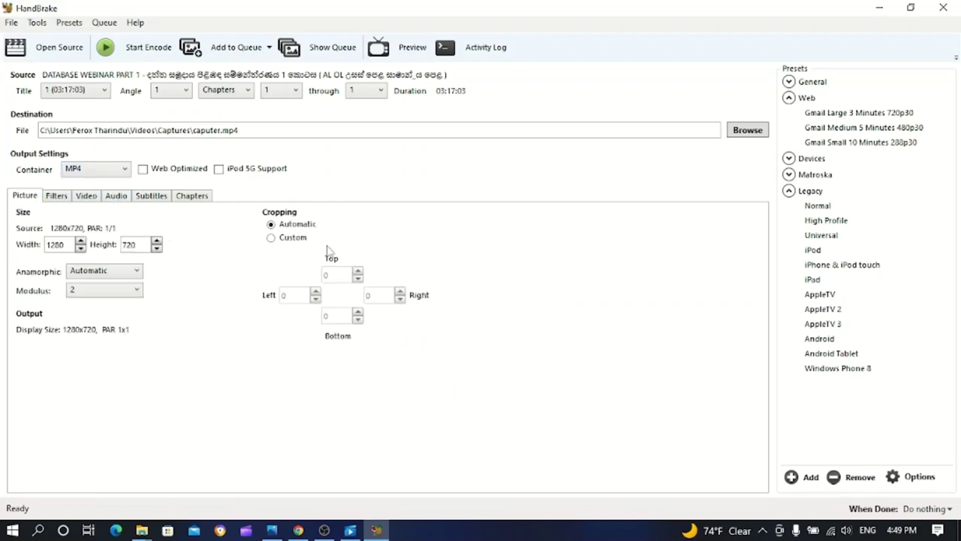
click(150, 47)
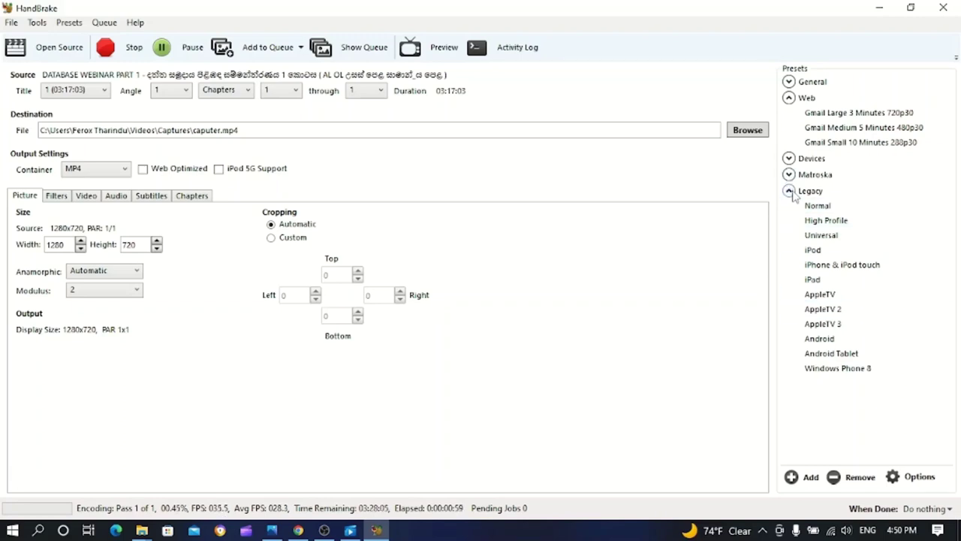
Step: Collapse the Legacy and Web preset groups, and exit HandBrake, agreeing to stop the running encode
click(792, 192)
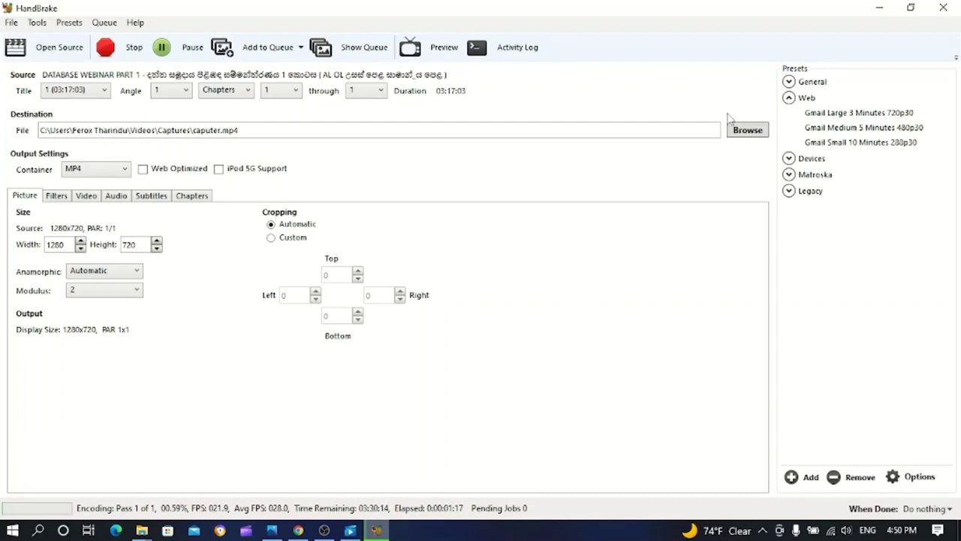
click(789, 98)
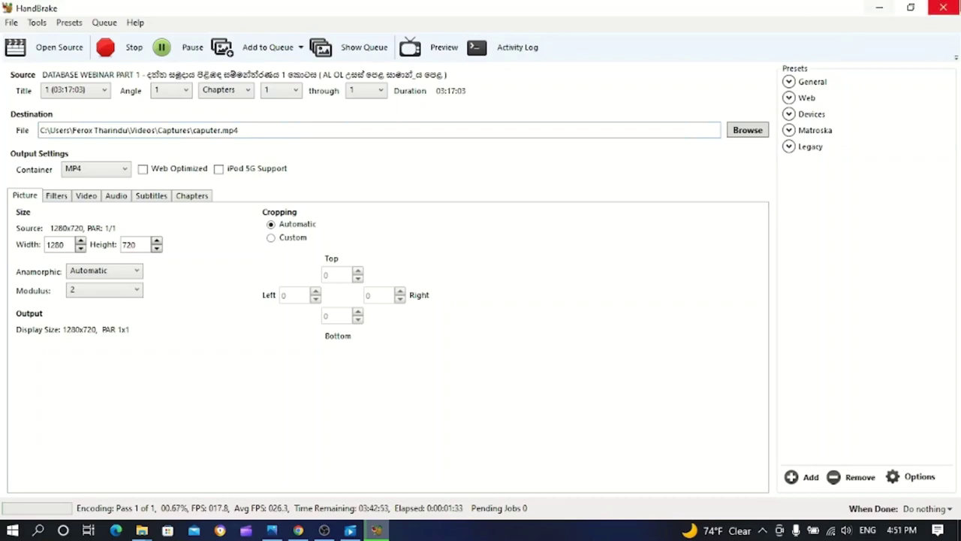
click(944, 7)
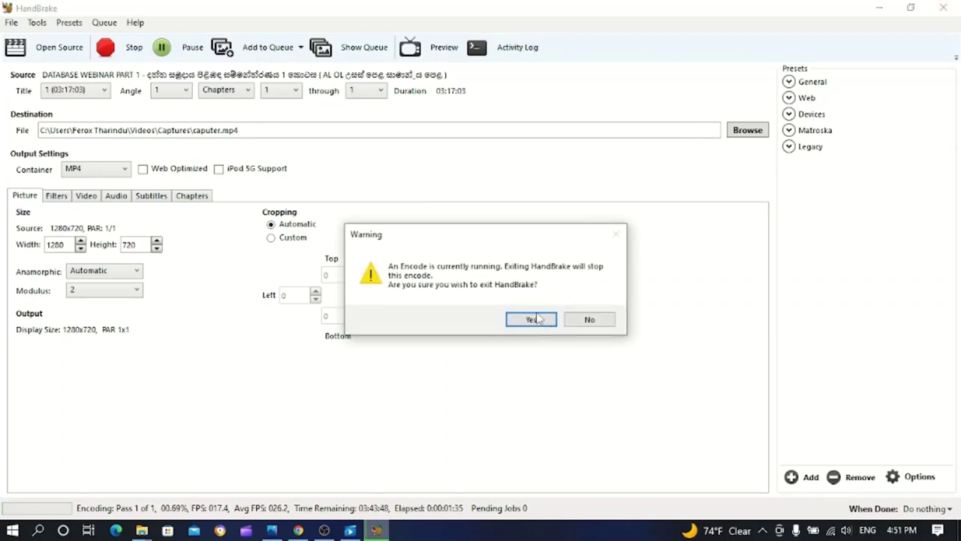
click(529, 322)
right_click(475, 155)
click(537, 195)
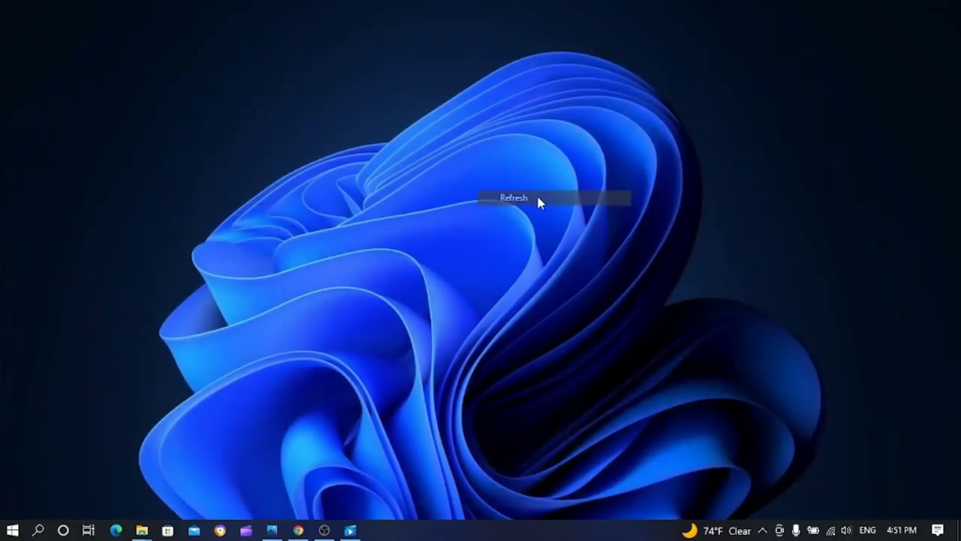
right_click(537, 198)
click(586, 240)
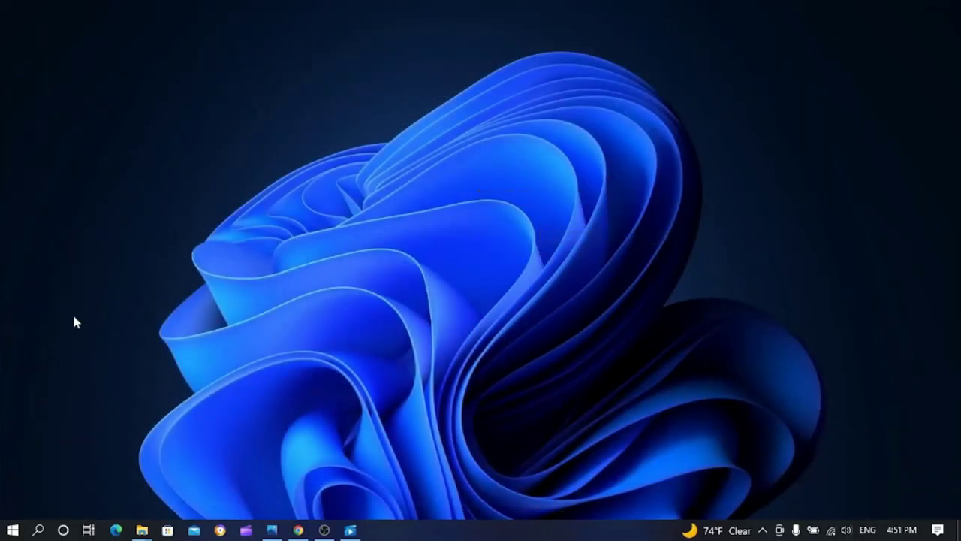